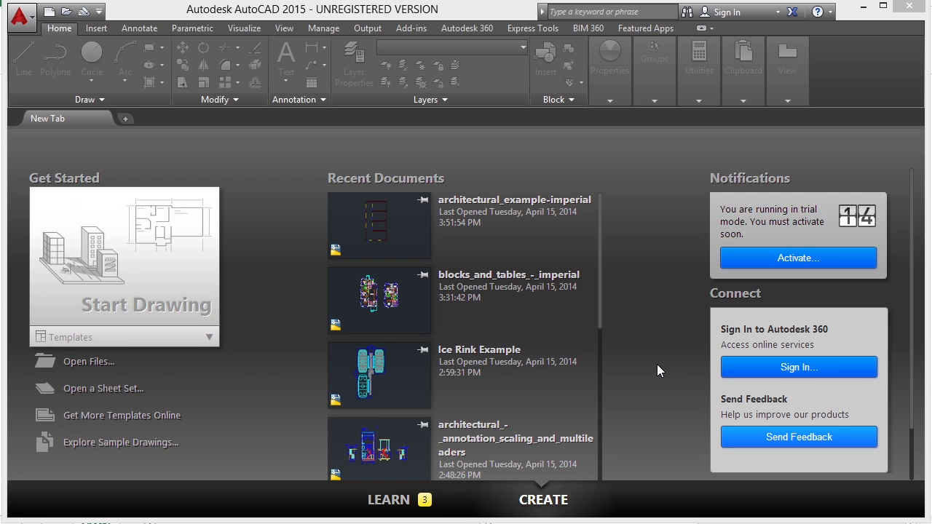
- Open the drawing architectural_example-imperial.dwg from the 09 folder
click(88, 361)
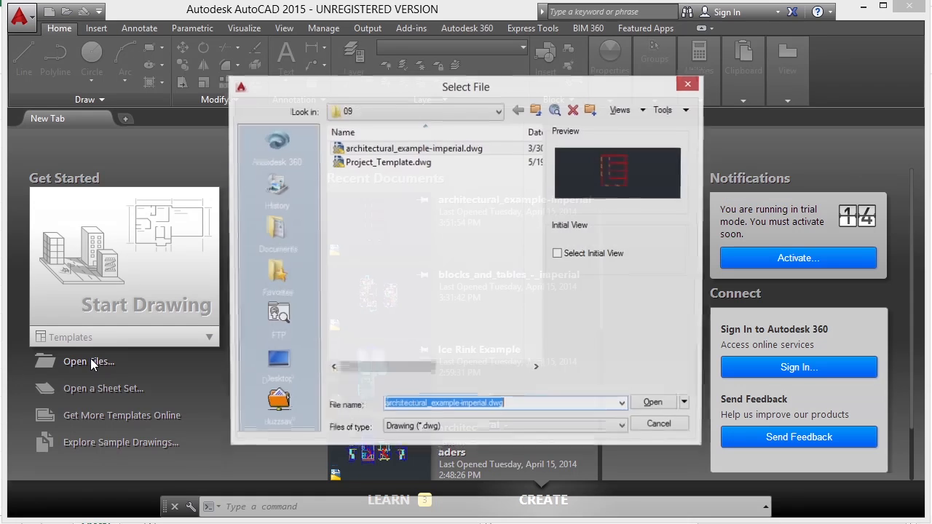
click(442, 149)
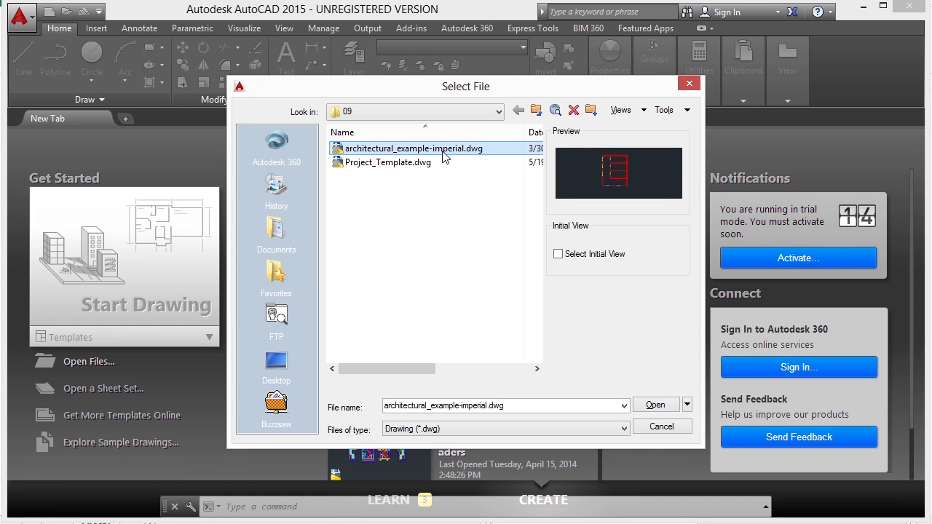
click(655, 405)
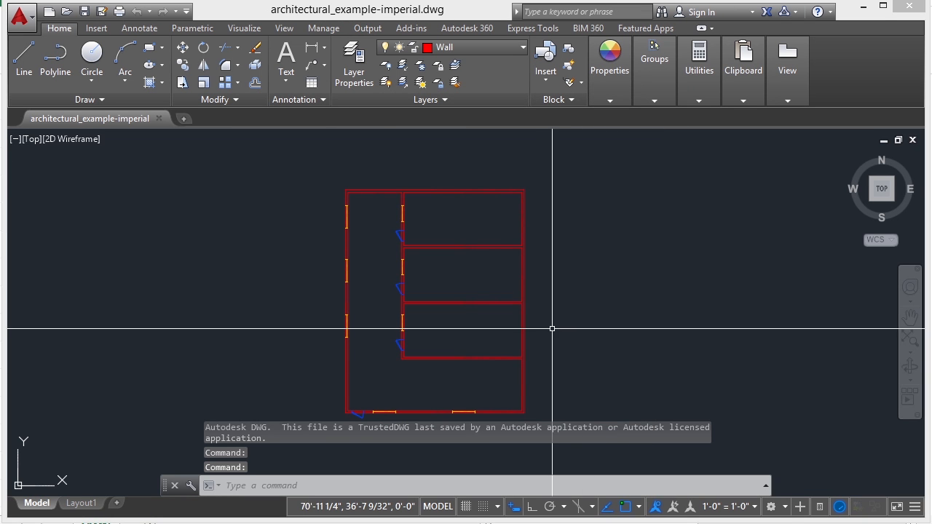
middle_drag(547, 314, 554, 304)
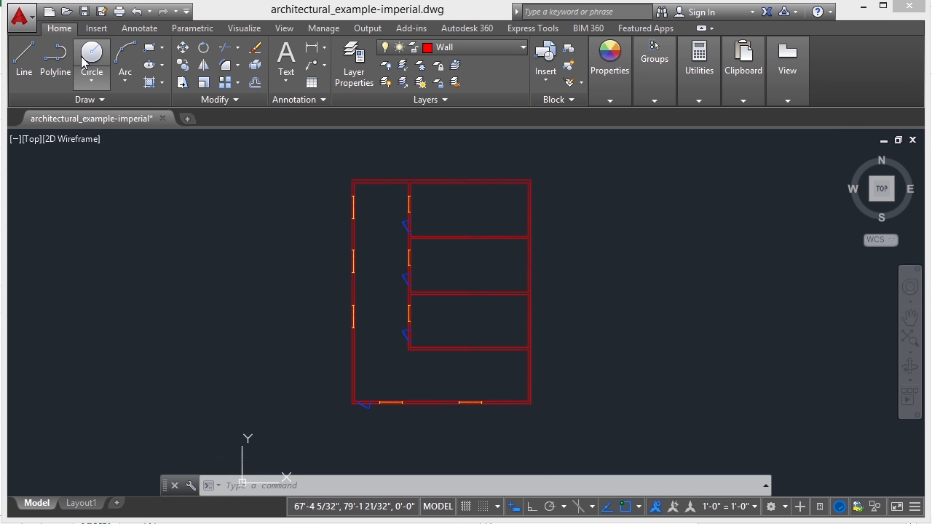
- Examine the additional layer tools, the floor plan's walls, windows and doors up close, and the drawing's list of layers
click(436, 98)
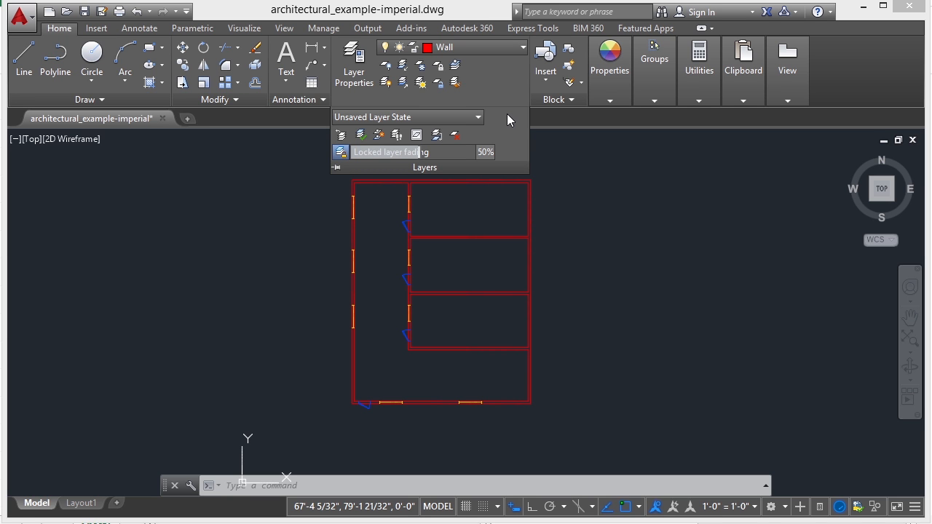
click(522, 48)
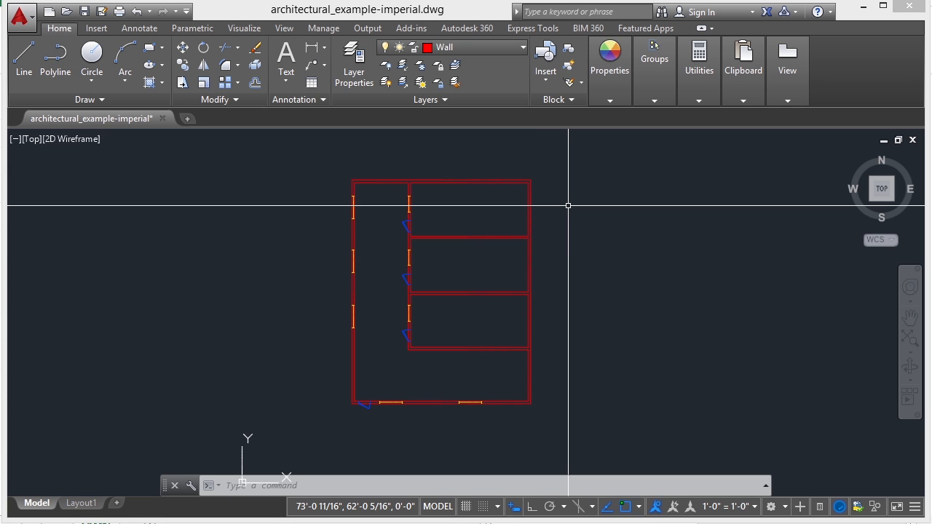
scroll(433, 190, up, 4)
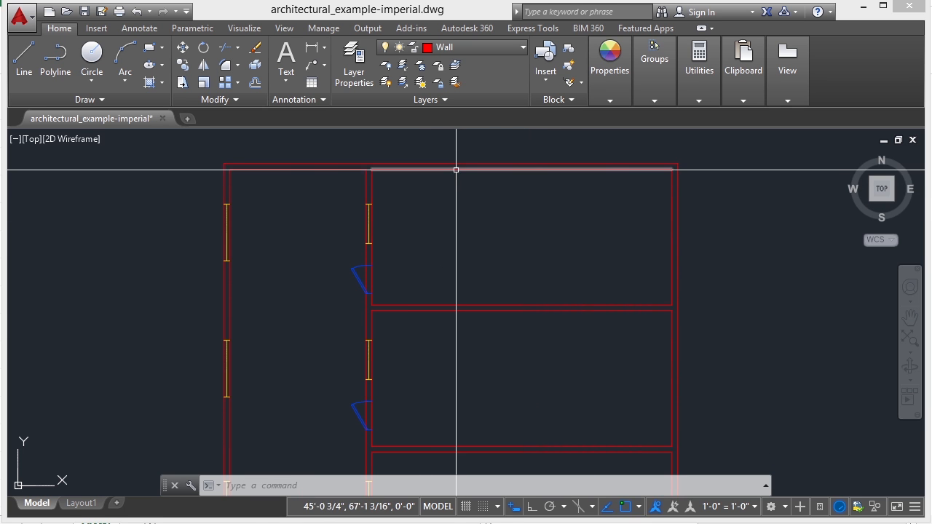
scroll(368, 206, up, 2)
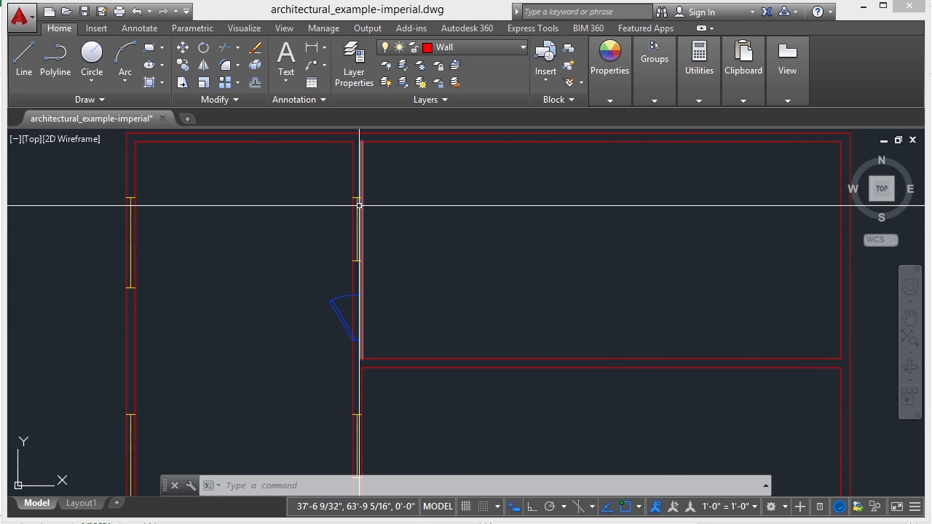
scroll(354, 273, up, 2)
scroll(360, 269, up, 2)
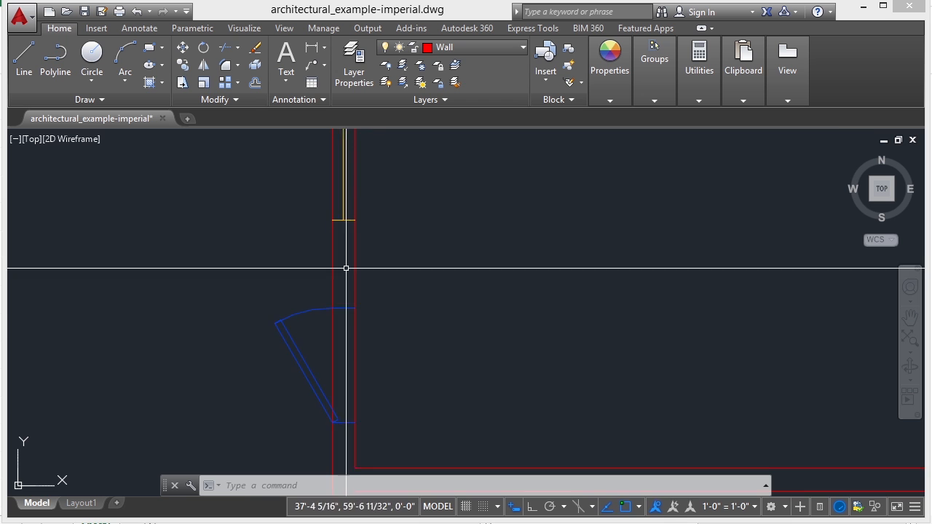
scroll(346, 269, down, 7)
mouse_move(427, 254)
middle_down()
mouse_move(445, 262)
mouse_move(485, 225)
middle_up()
scroll(488, 227, down, 3)
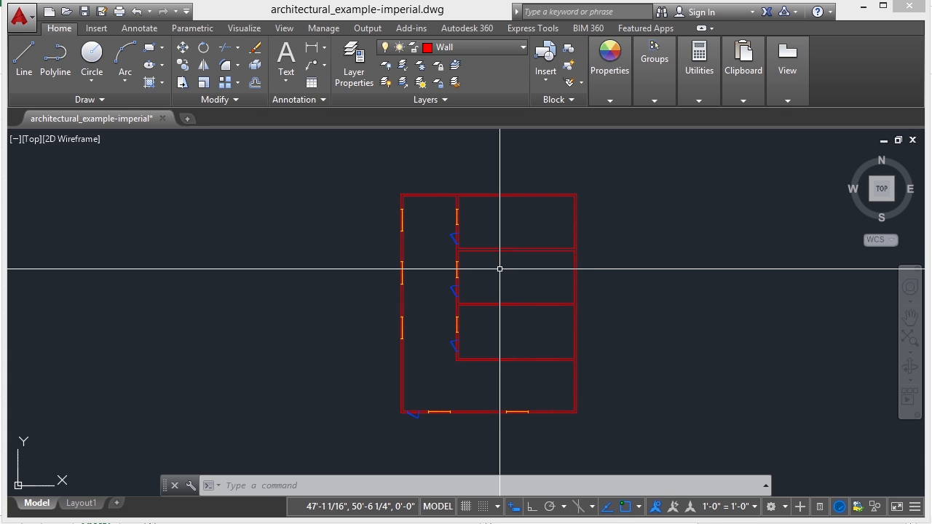
click(521, 48)
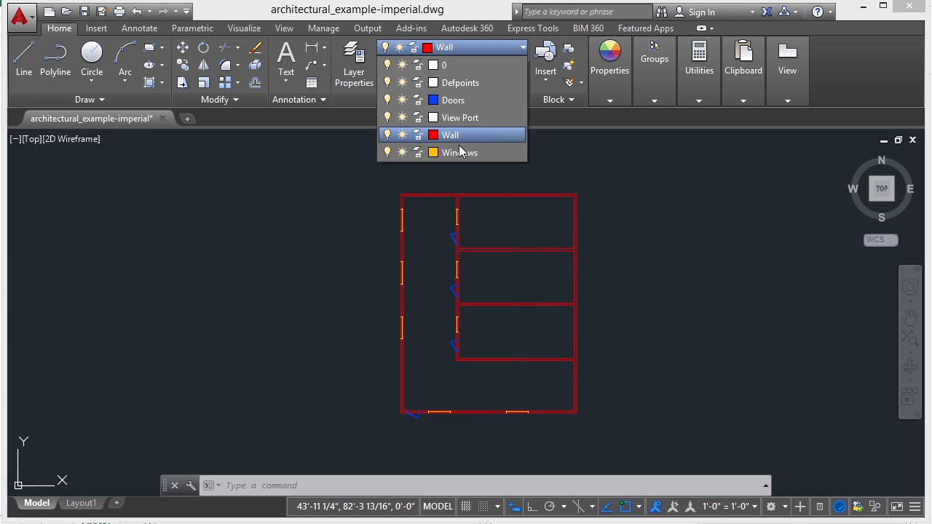
click(629, 216)
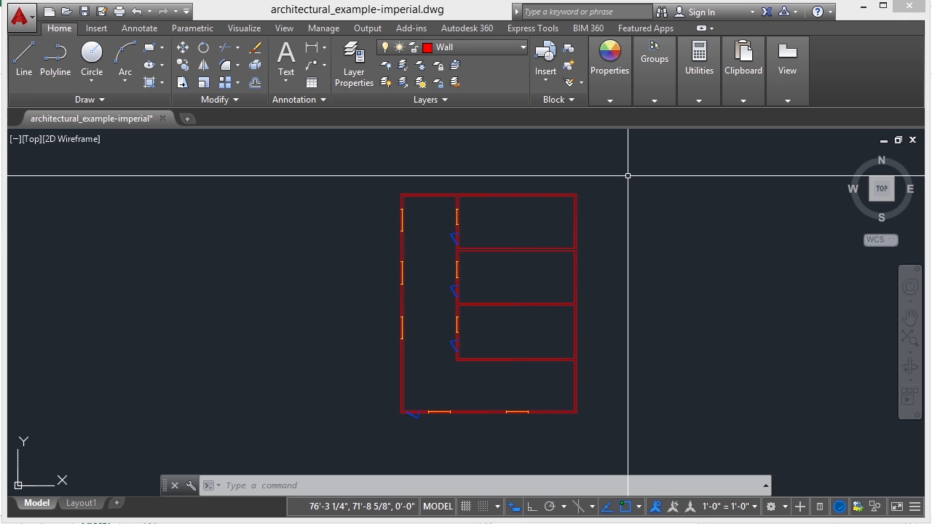
- Open the Layer Properties Manager and dock it horizontally above the ribbon
click(360, 68)
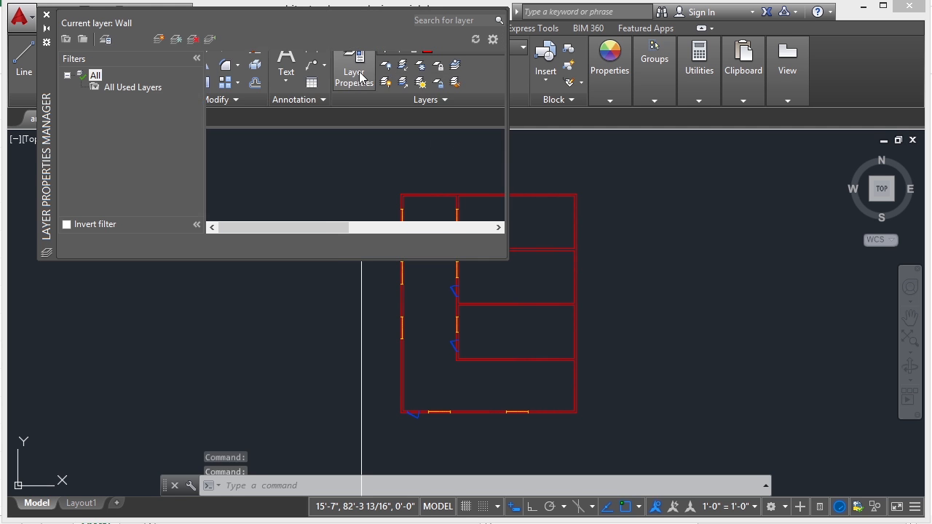
double_click(44, 149)
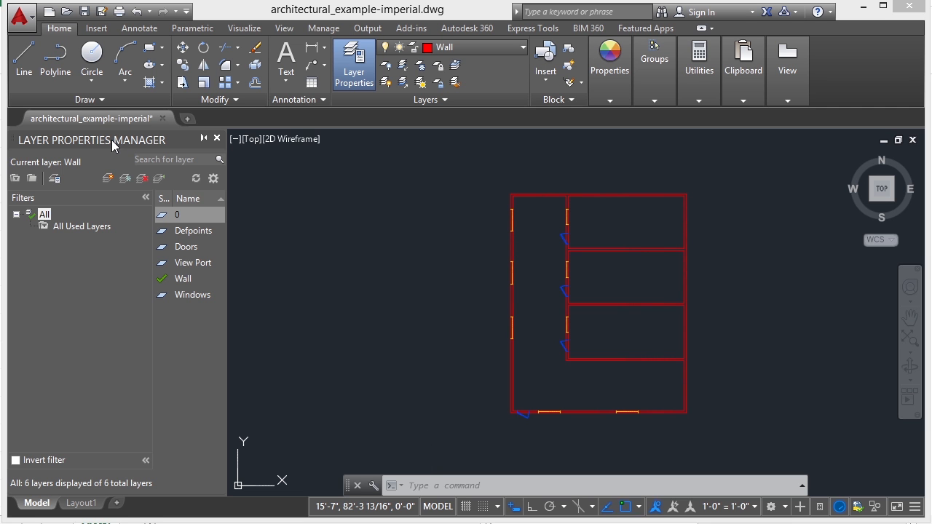
mouse_move(111, 138)
mouse_down()
mouse_move(253, 148)
mouse_move(239, 163)
mouse_move(242, 109)
mouse_up()
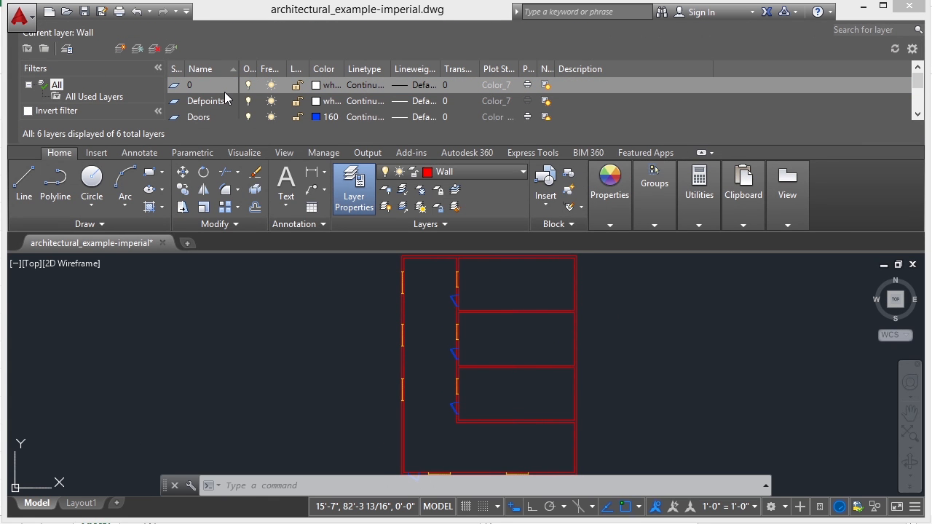
- Review the layers and their properties in the docked Layer Properties Manager, and close the manager
click(185, 87)
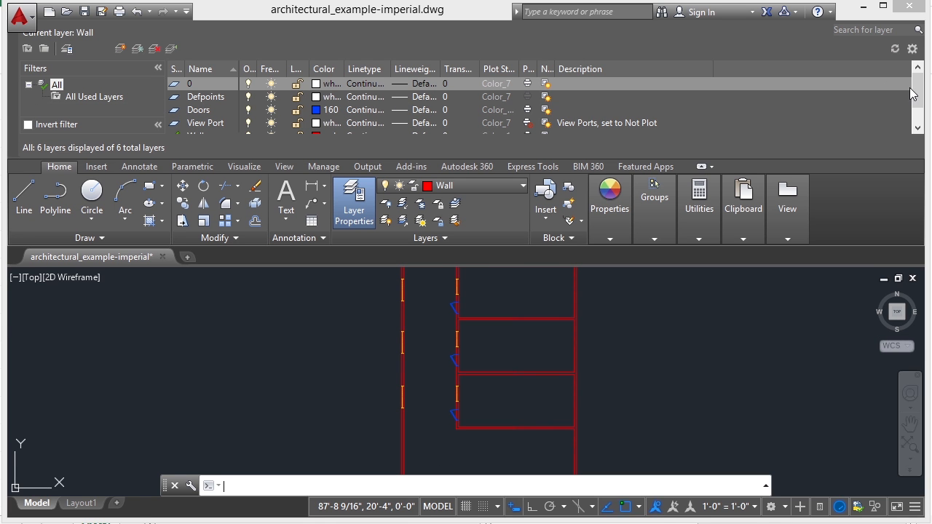
click(919, 116)
scroll(919, 117, up, 2)
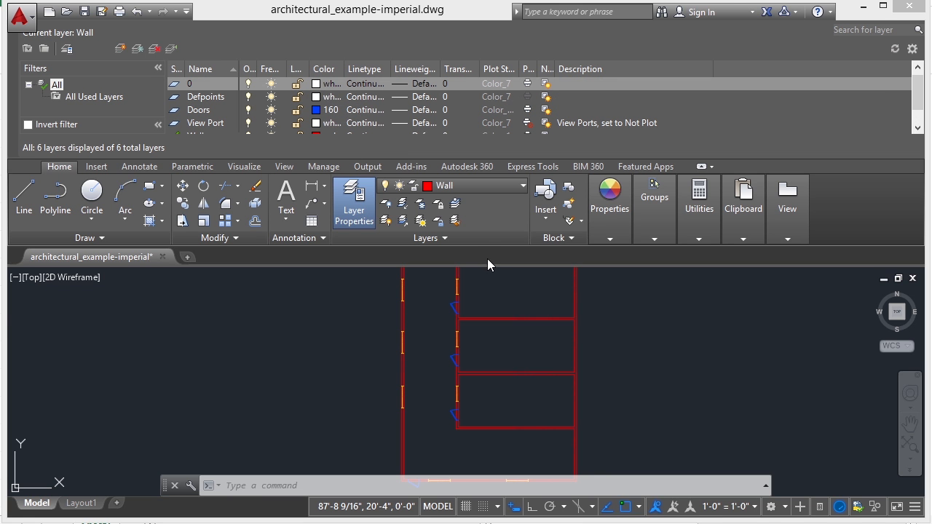
click(453, 238)
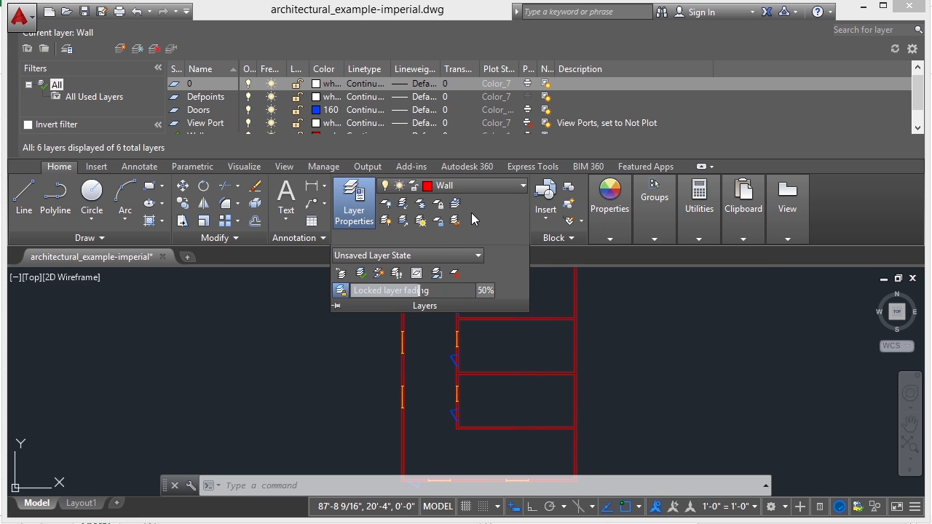
click(357, 206)
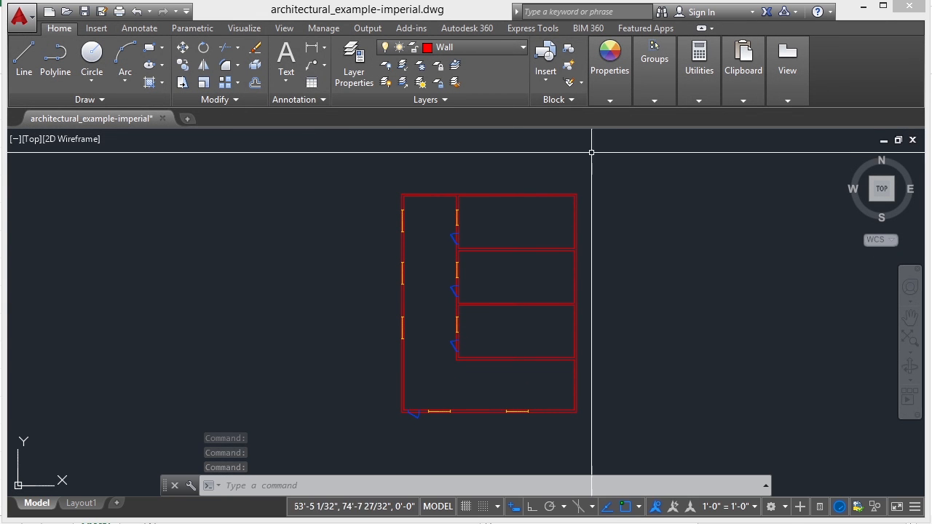
- Make View Port the current layer and draw a single slanted line on it in the empty area west of the floor plan
click(522, 48)
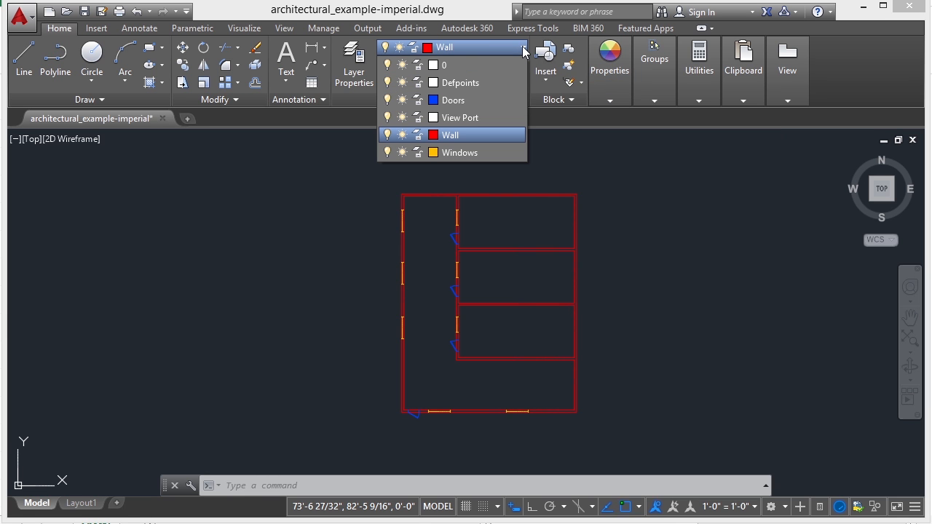
click(455, 117)
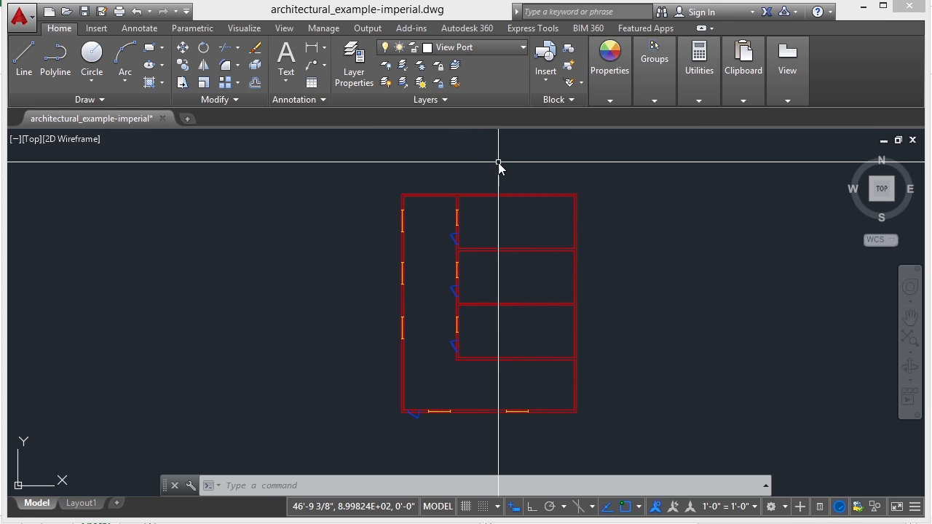
text(l)
key(Return)
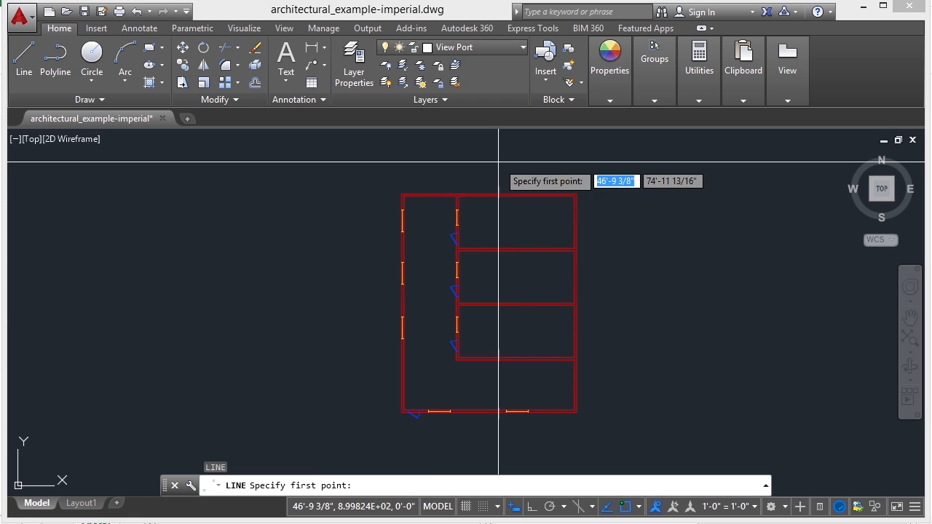
click(221, 211)
click(198, 307)
key(Return)
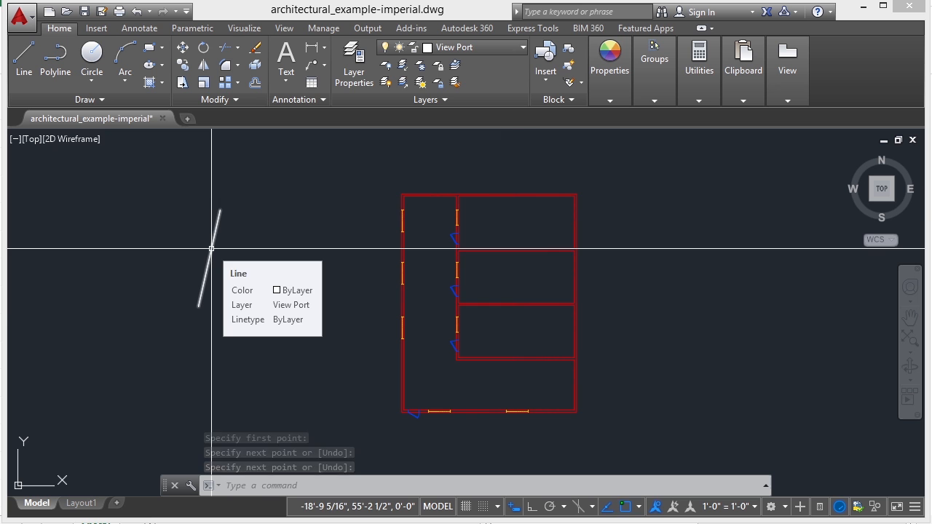
- Make Doors the current layer and draw a near-vertical line on it between the white line and the floor plan
click(524, 48)
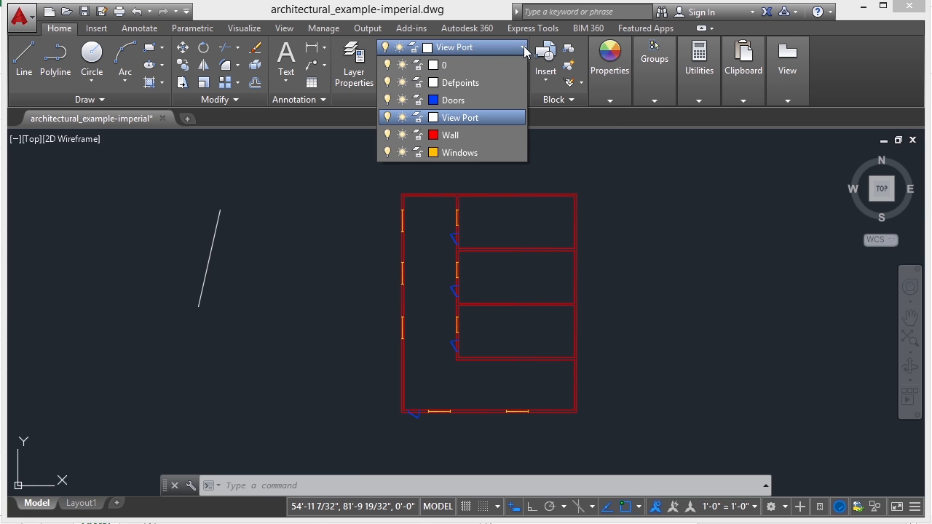
click(446, 104)
text(l)
key(Return)
click(327, 227)
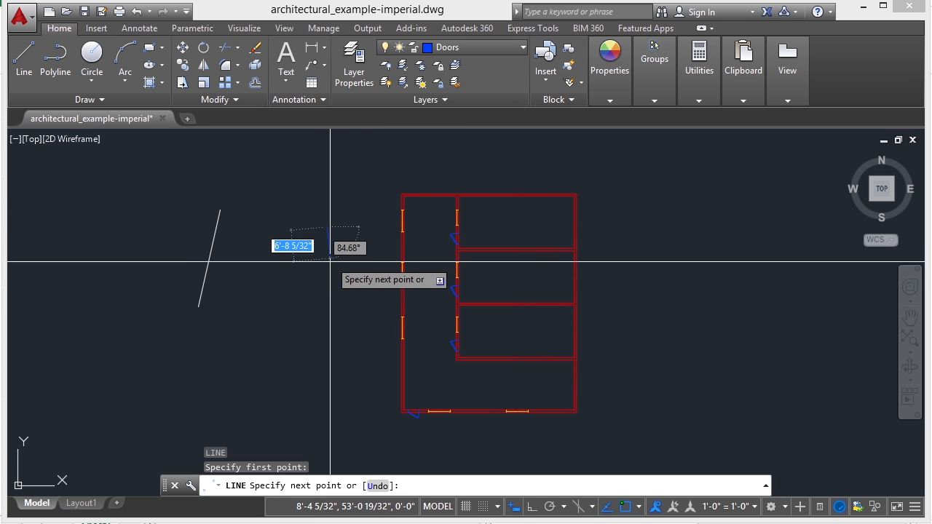
click(333, 300)
key(Return)
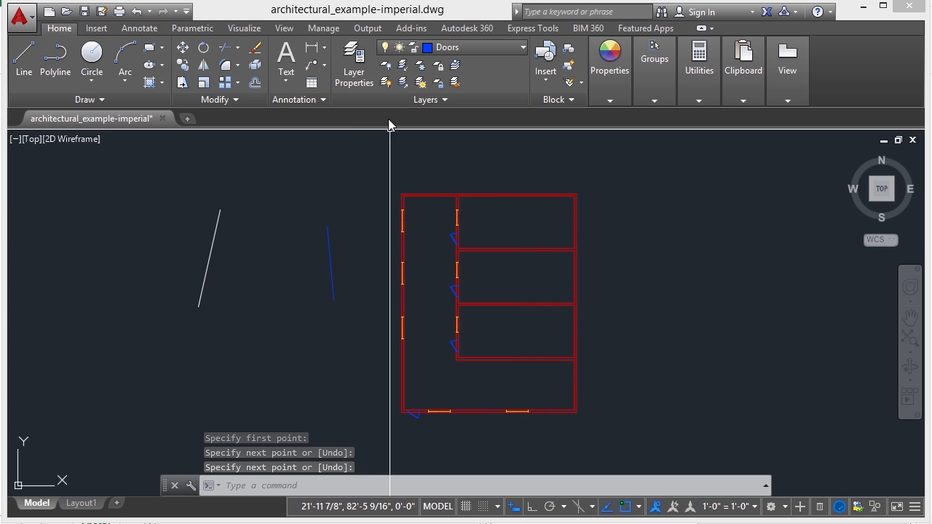
- Turn off the current Doors layer by picking the blue line, and accept turning off the current layer
click(387, 67)
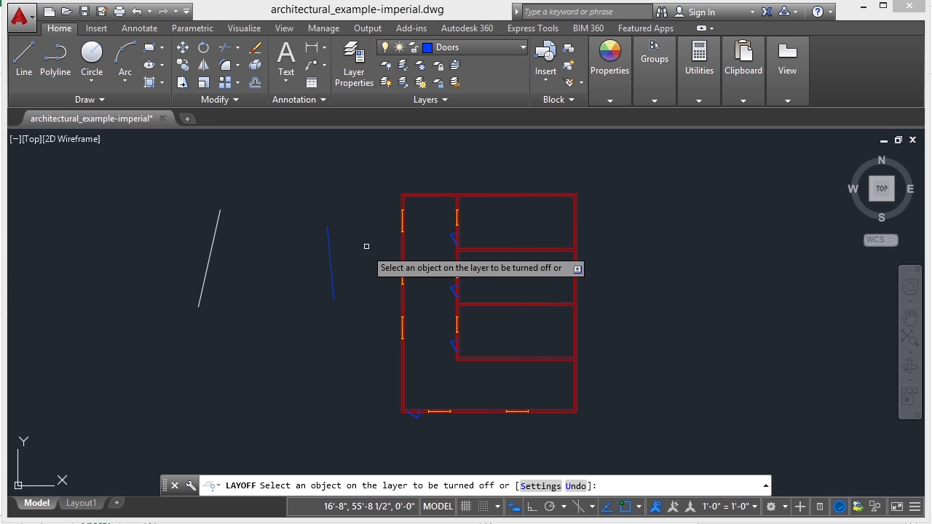
click(330, 265)
key(Down)
key(Return)
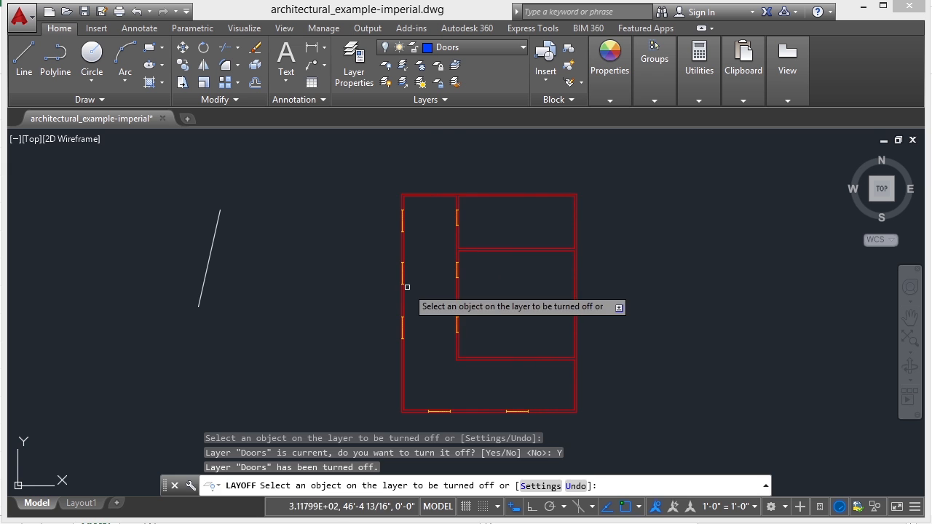
key(Return)
- Turn all of the drawing's layers back on
scroll(452, 272, up, 4)
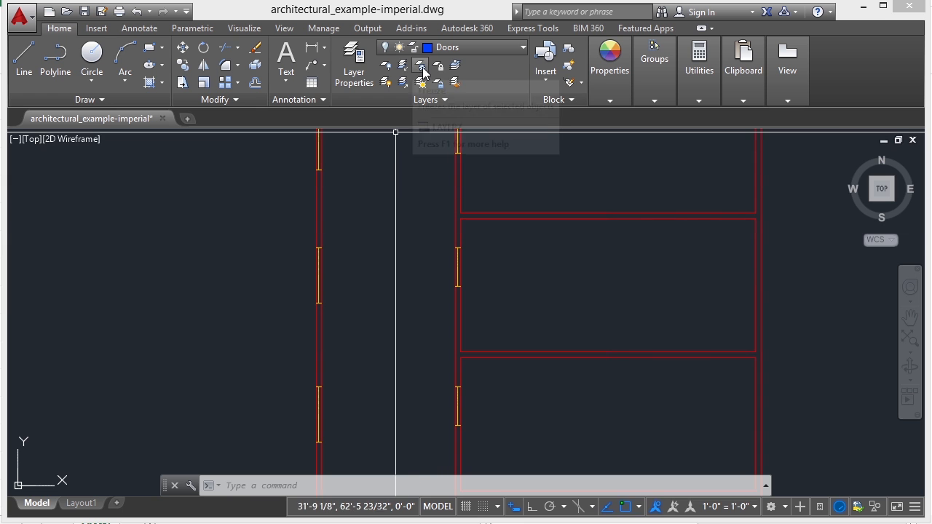
click(386, 83)
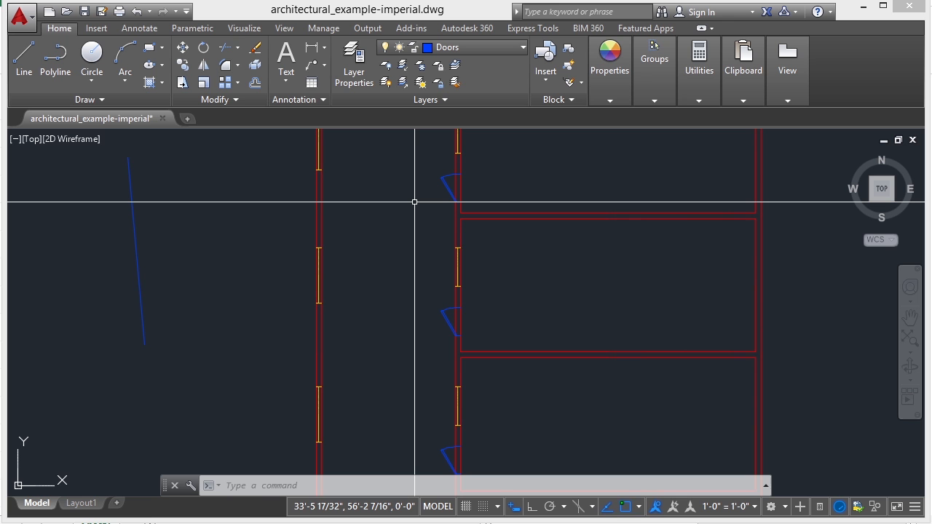
scroll(415, 204, down, 4)
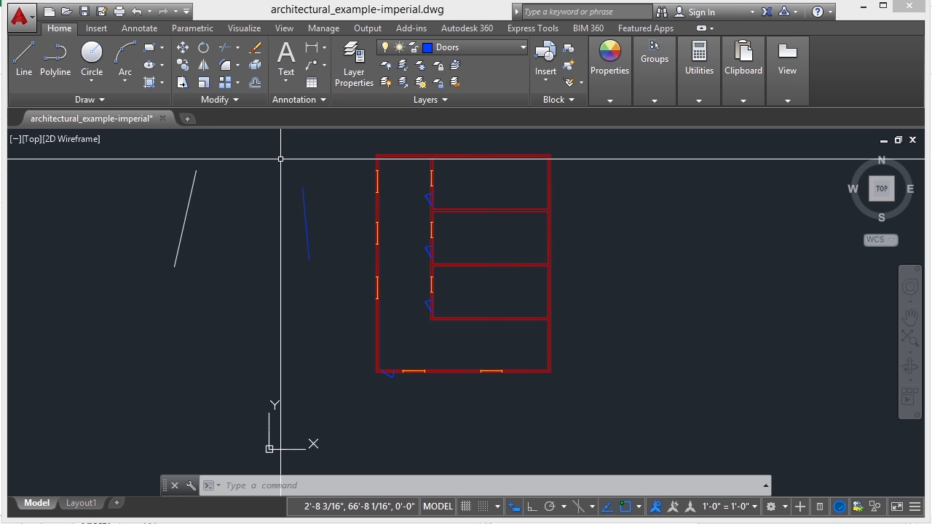
- Show the additional layer tools, including the layer state and locked layer fading controls
click(448, 102)
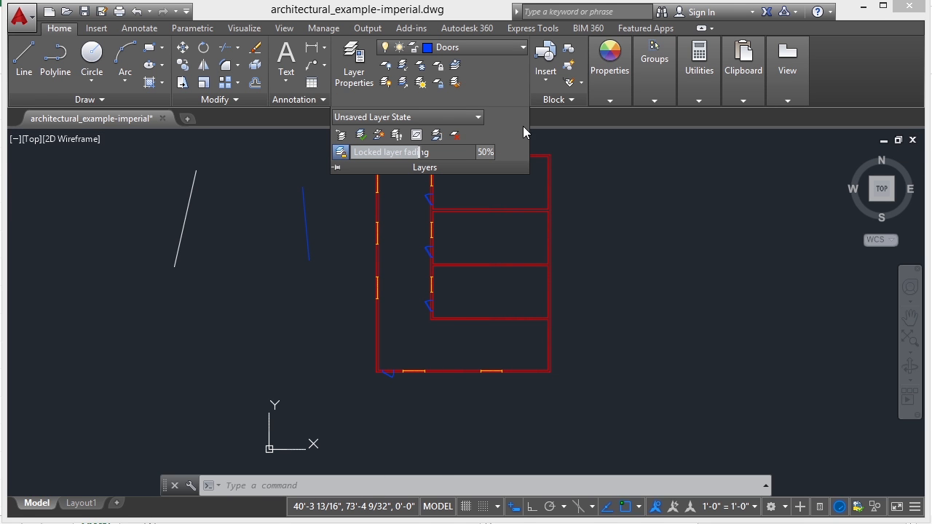